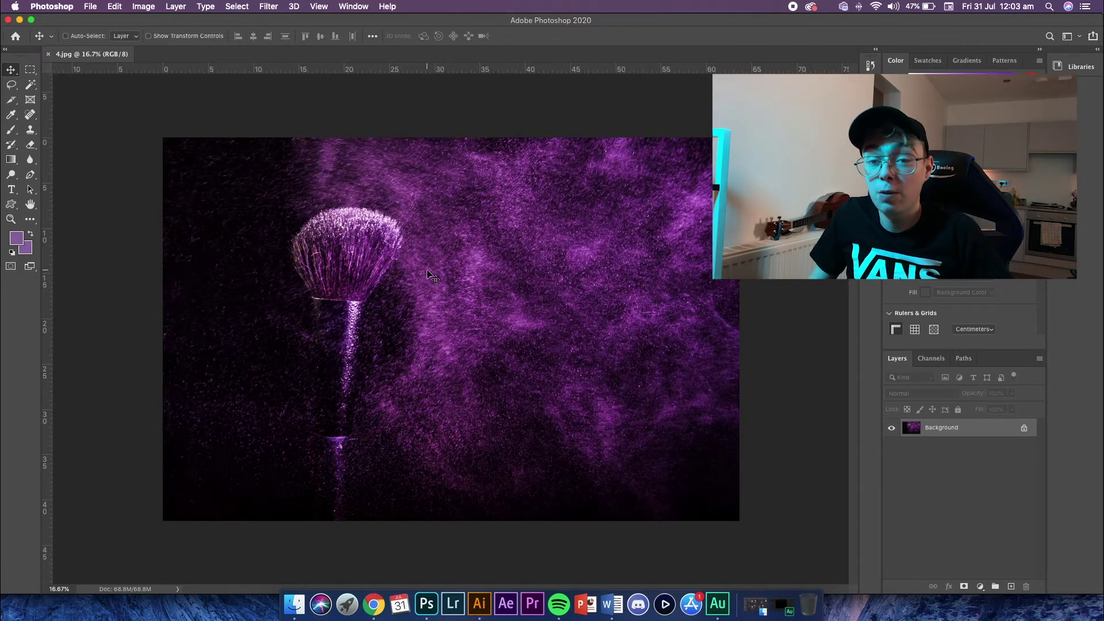
Step: Crop the image to a 12:5 ratio, shifting it slightly down to leave some space above the brush head
drag(10, 98, 49, 99)
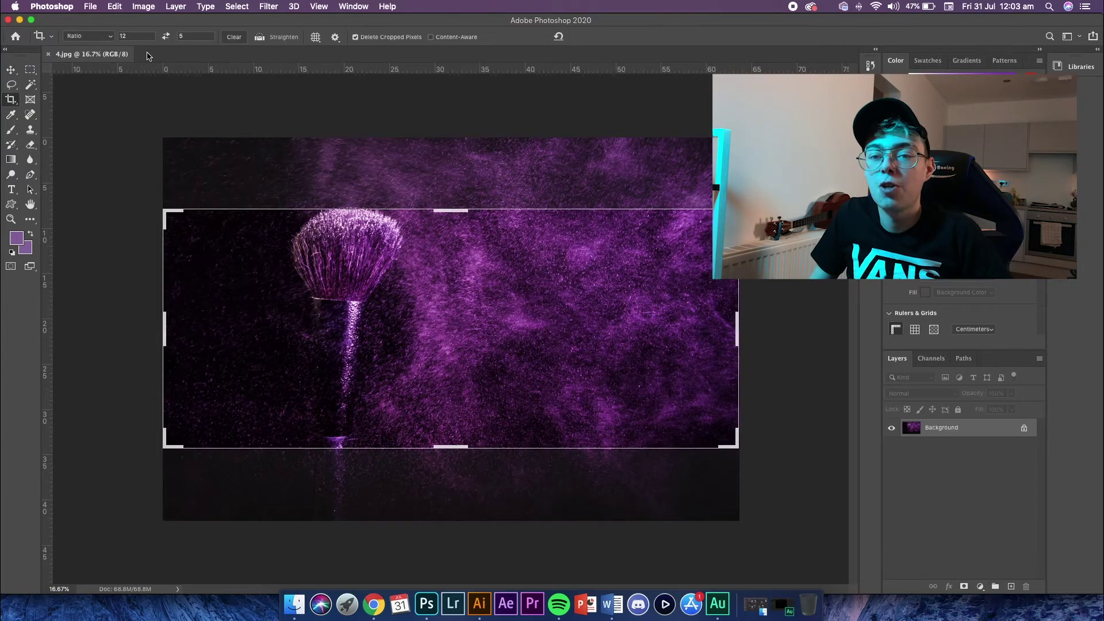
drag(339, 308, 540, 305)
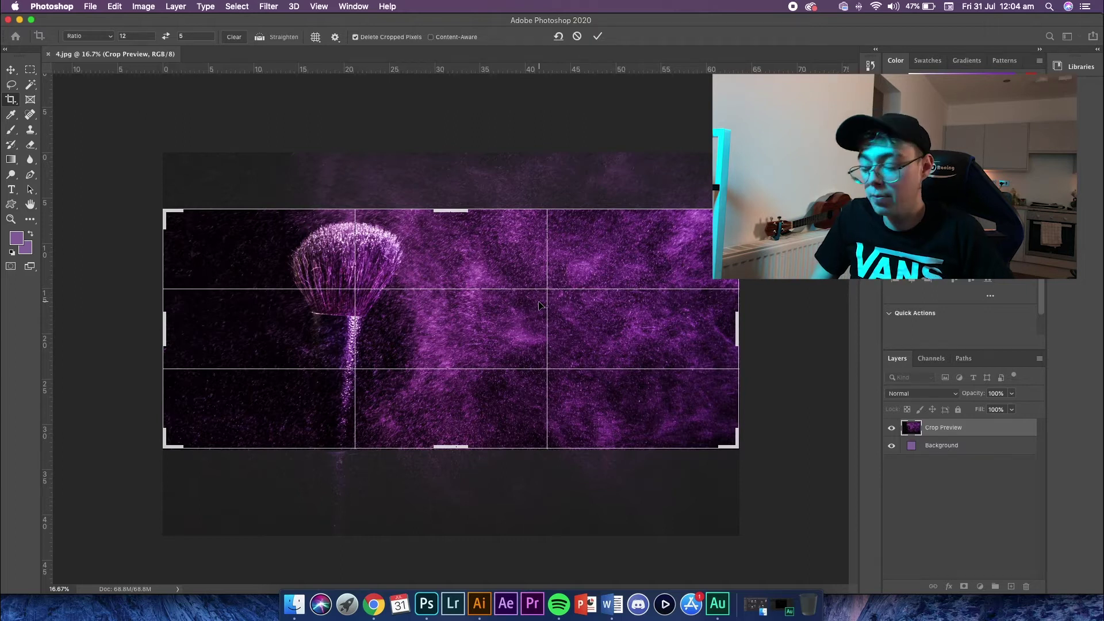
key(Return)
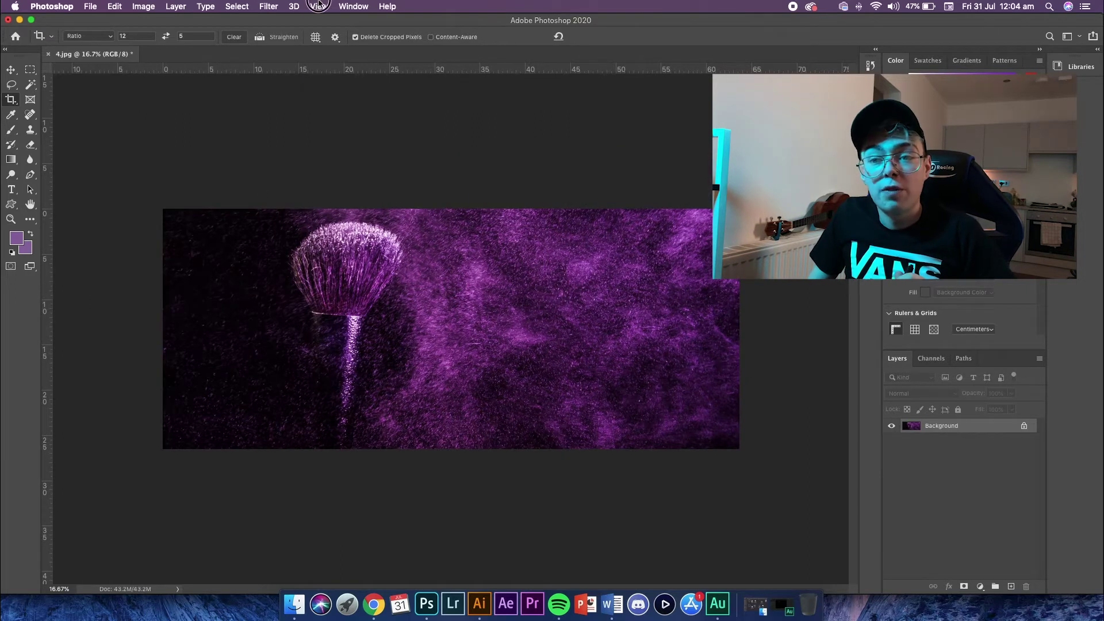
Step: Add a new guide layout that divides the canvas into 2 equal columns
click(318, 6)
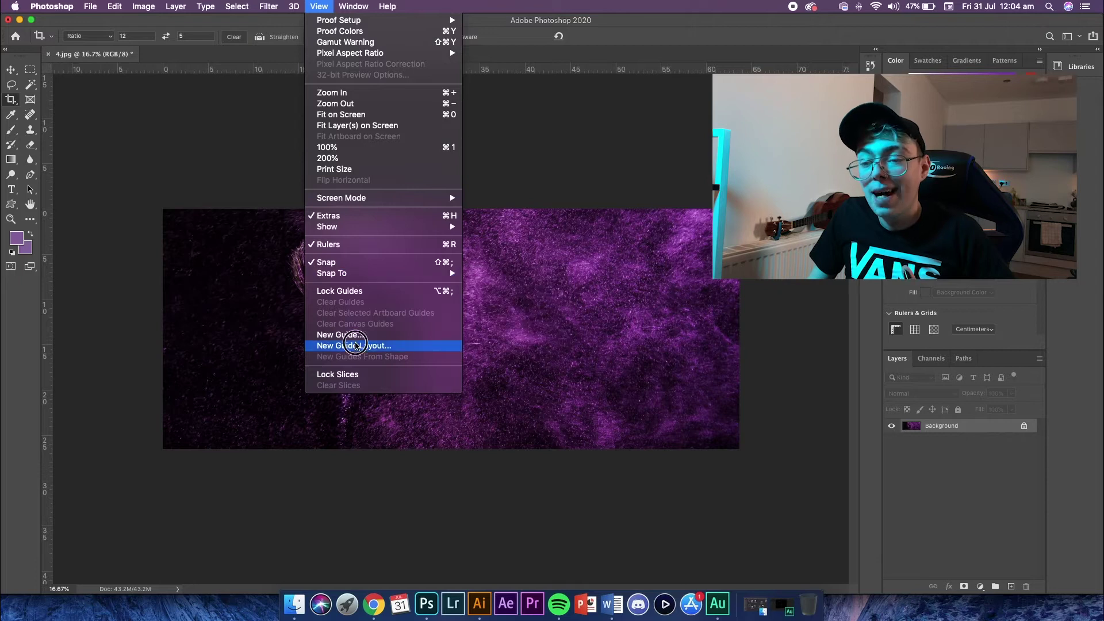
click(354, 345)
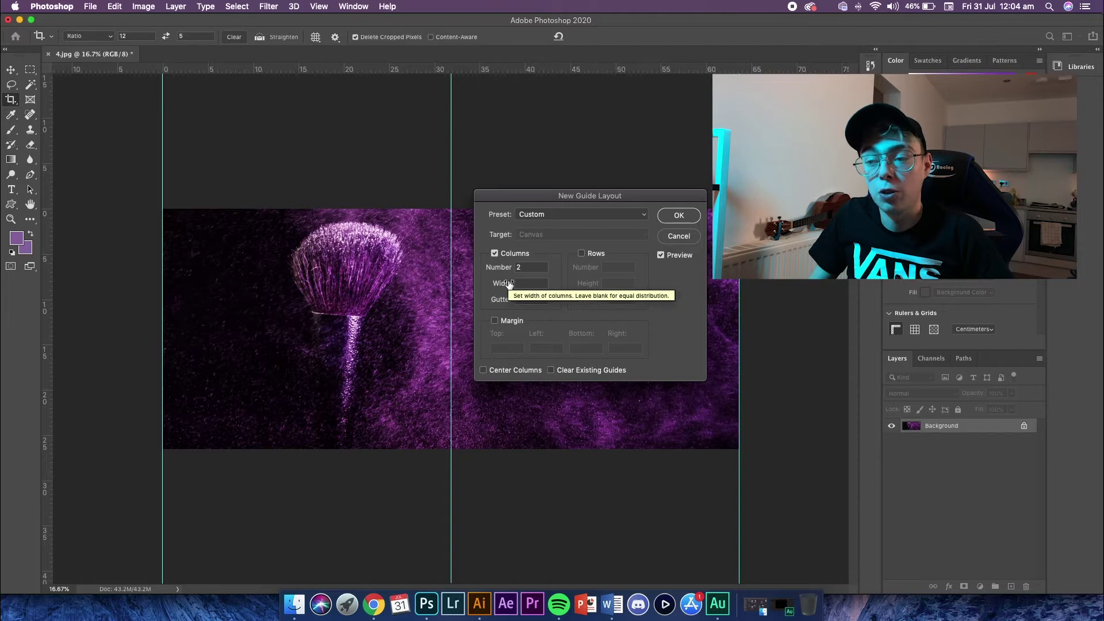
click(678, 215)
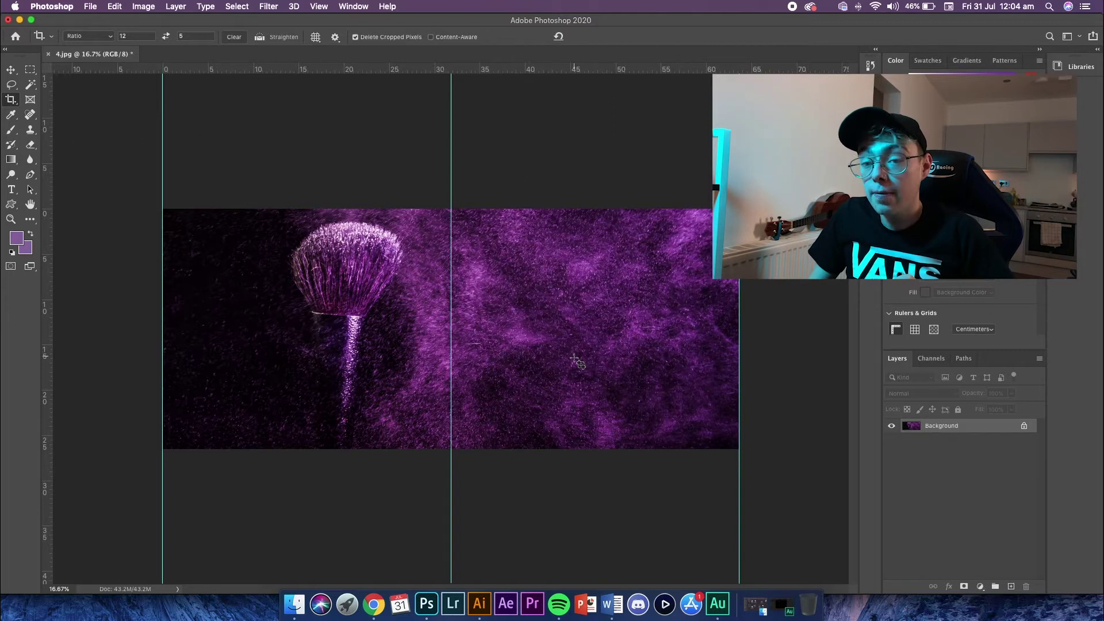
Step: Switch to the Slice tool and generate slices from the guides
click(11, 100)
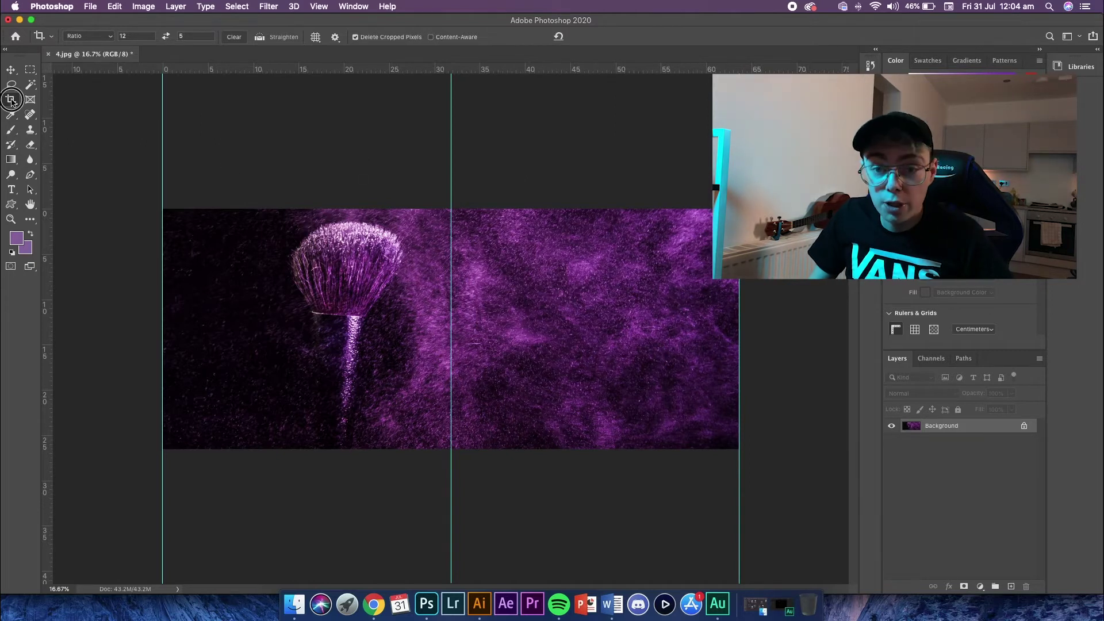
click(56, 121)
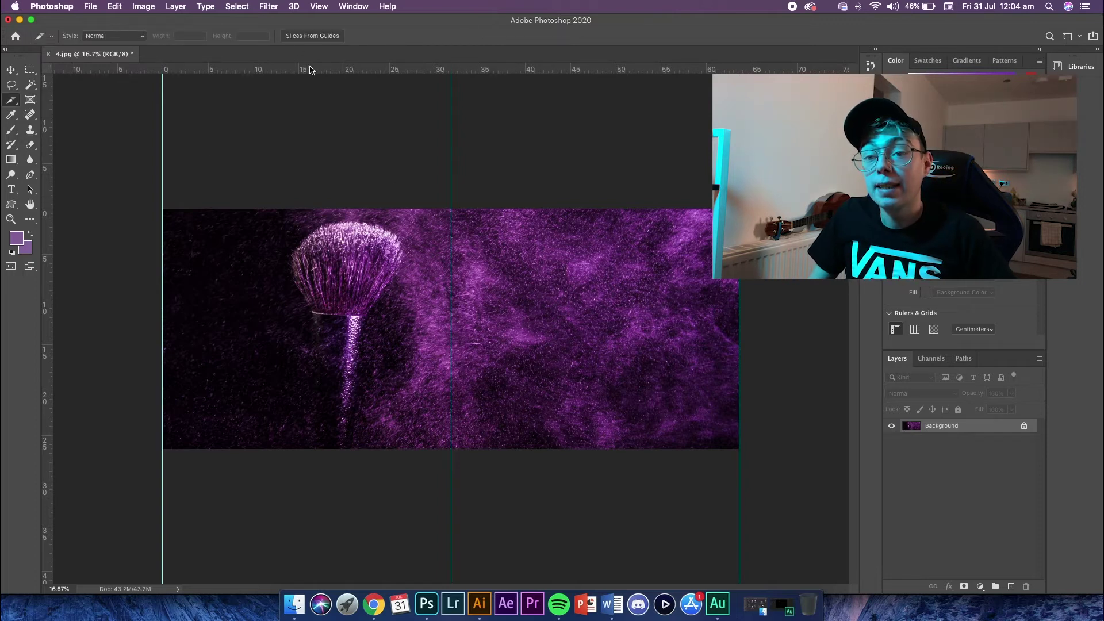
click(317, 38)
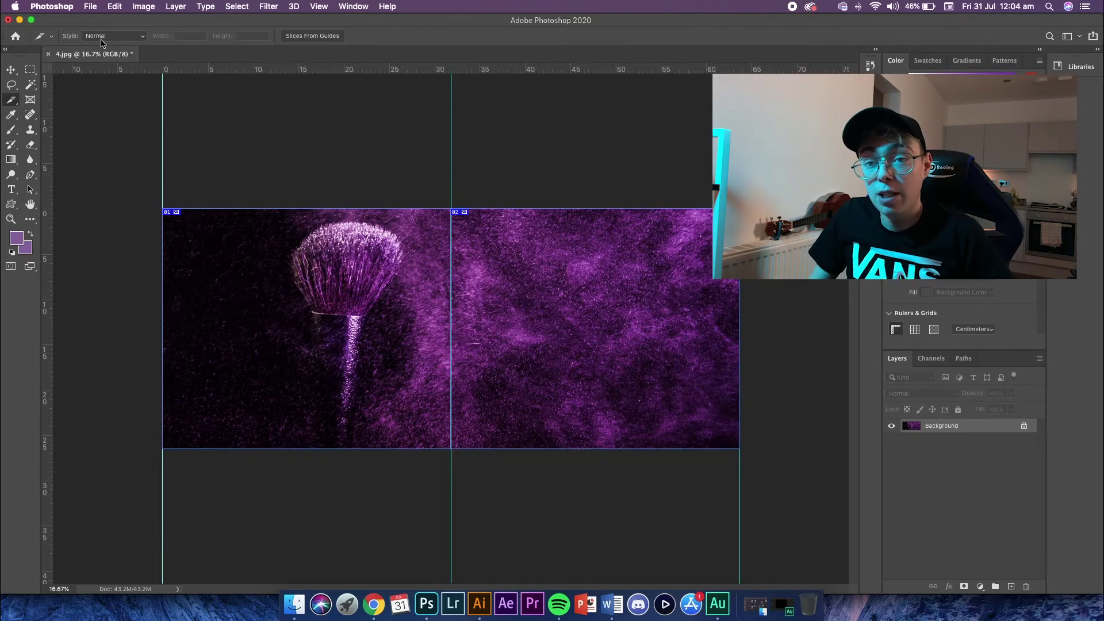
Step: Export all slices with Save for Web (Legacy) as maximum-quality JPEG images named make up.jpg in the Documents folder
click(91, 6)
mouse_move(204, 167)
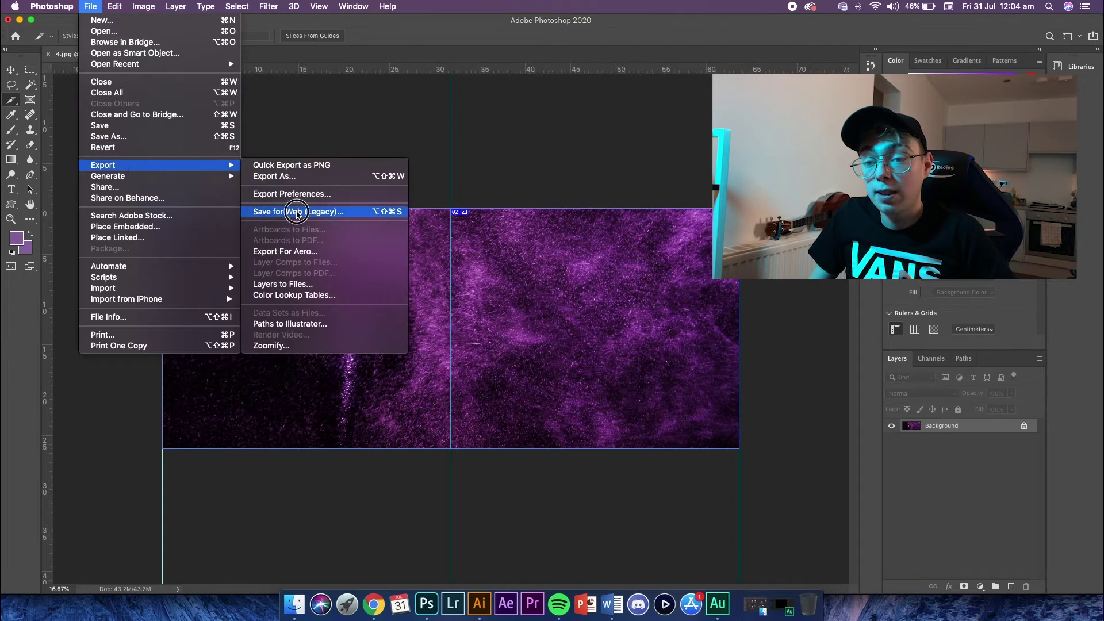
click(296, 211)
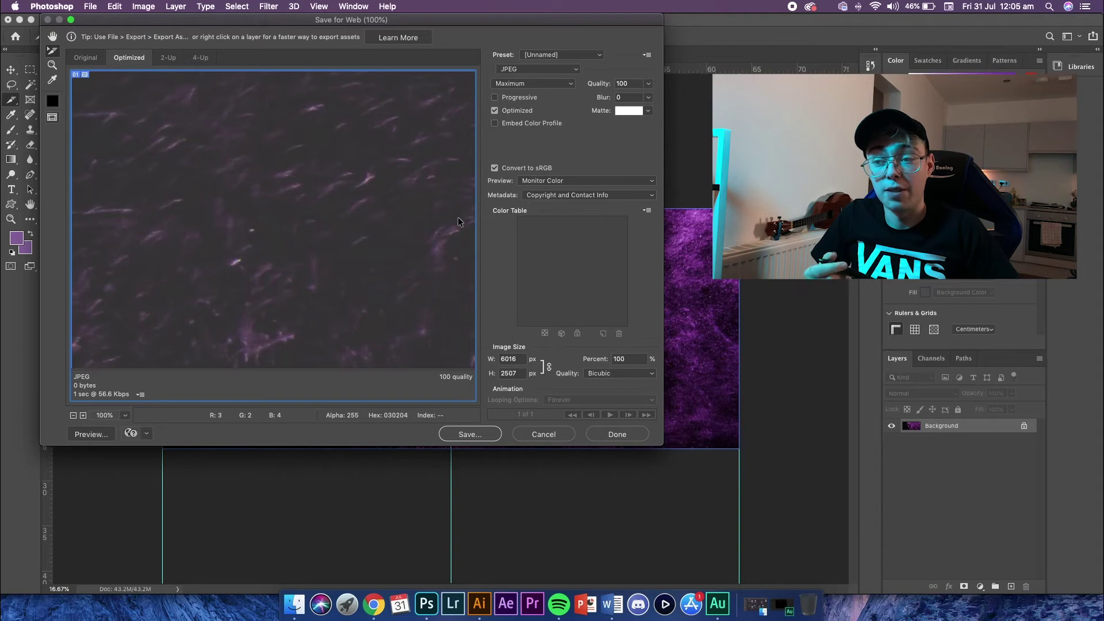
click(468, 438)
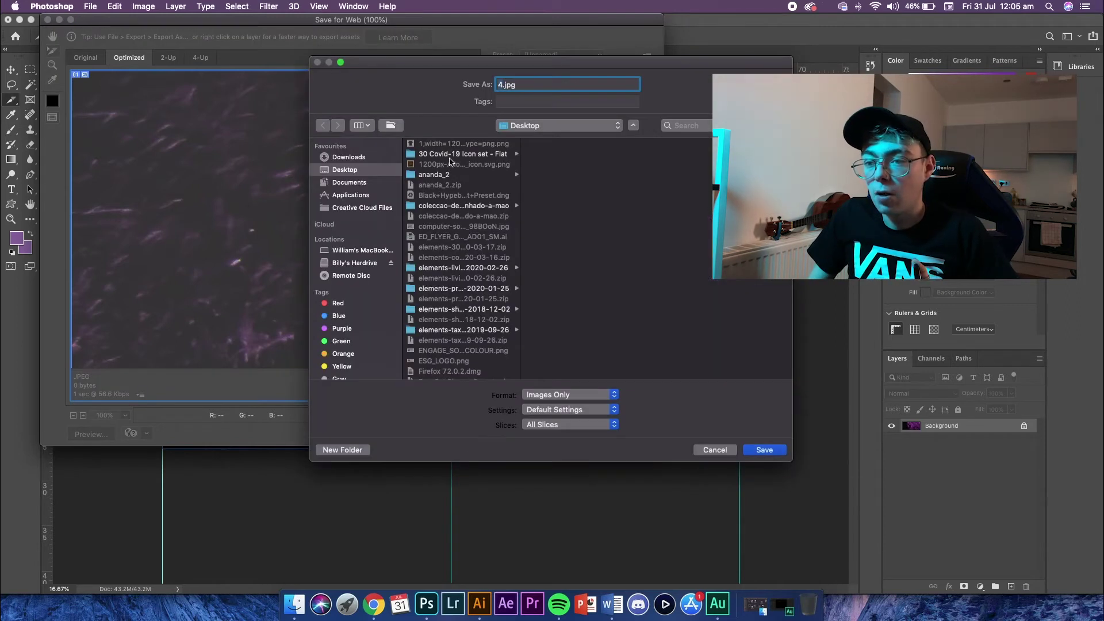
click(350, 182)
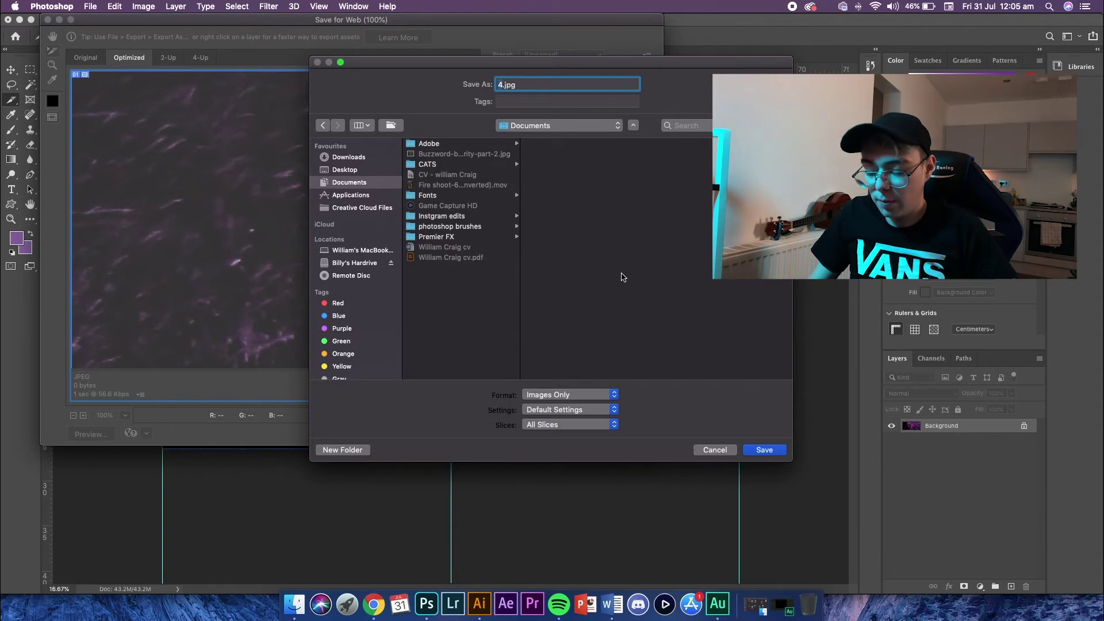
text(mkae)
key(BackSpace)
key(BackSpace)
key(BackSpace)
text(ake up)
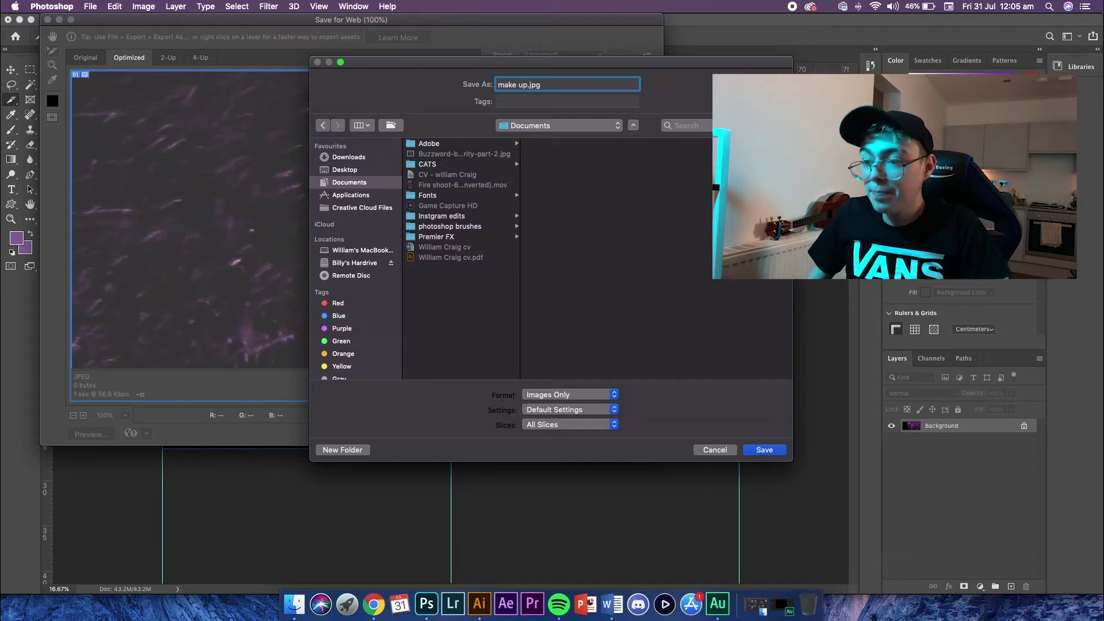
key(Return)
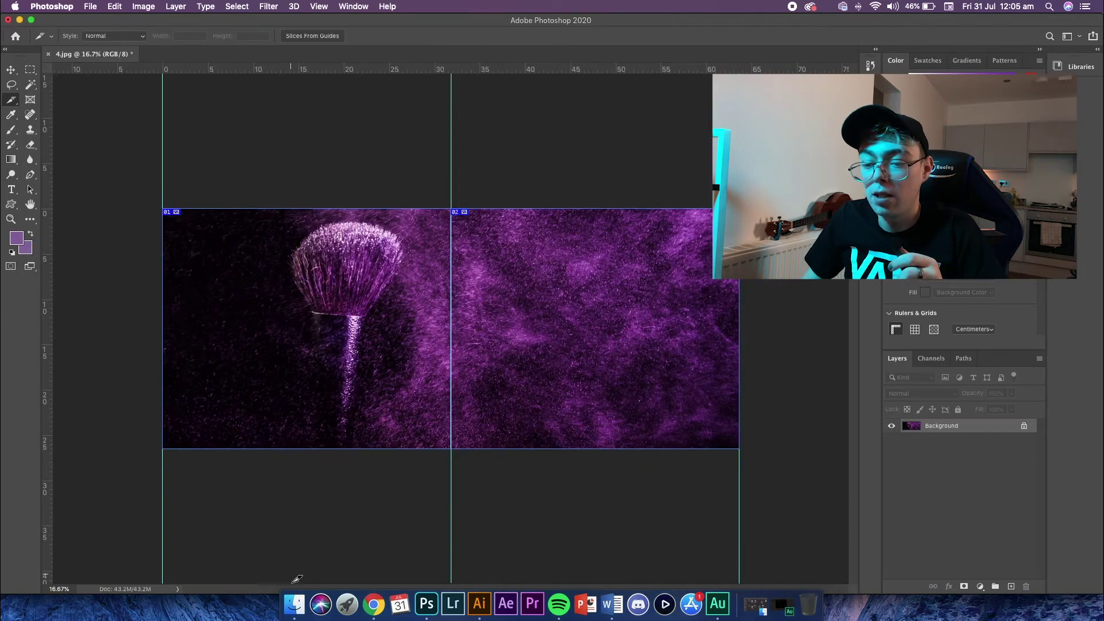
Step: Switch to Finder and open the images folder in Documents to check the exported slices
click(294, 602)
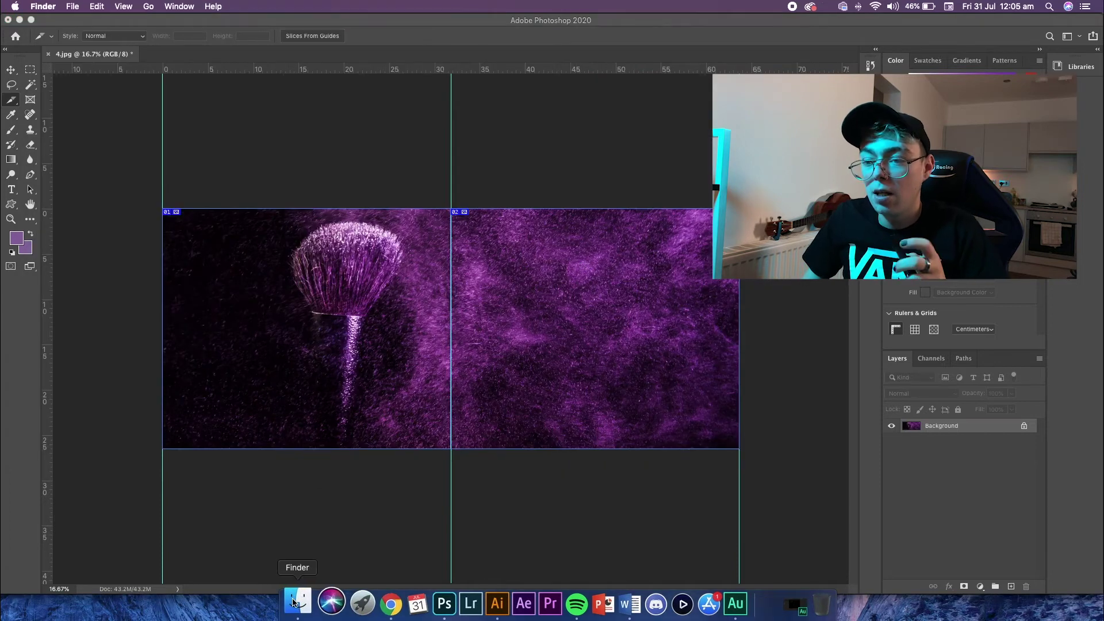
click(89, 163)
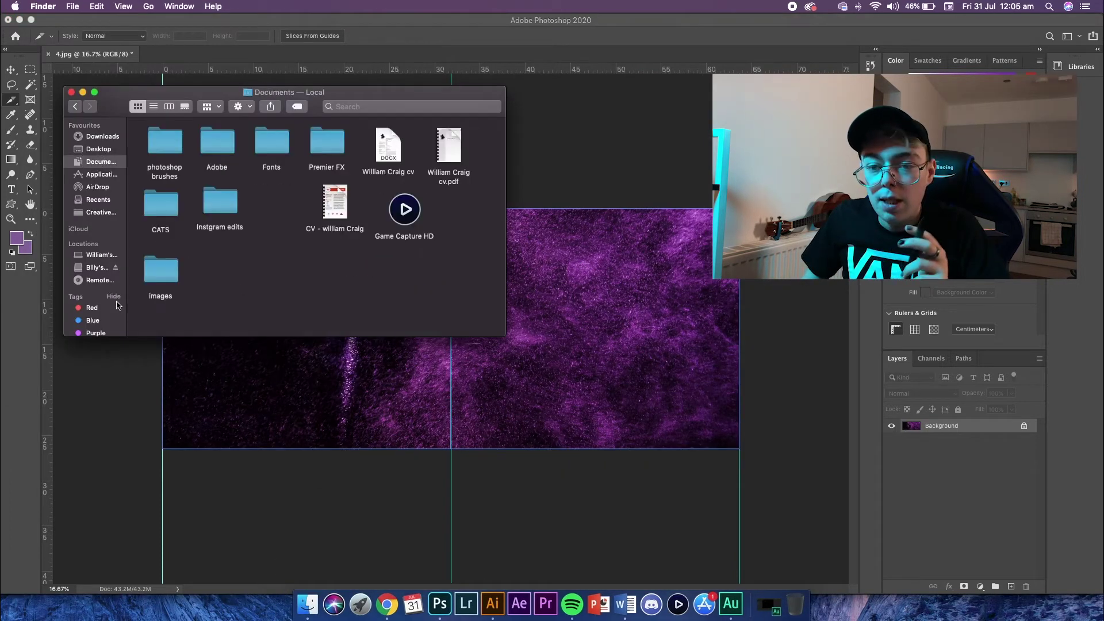
drag(358, 92, 597, 104)
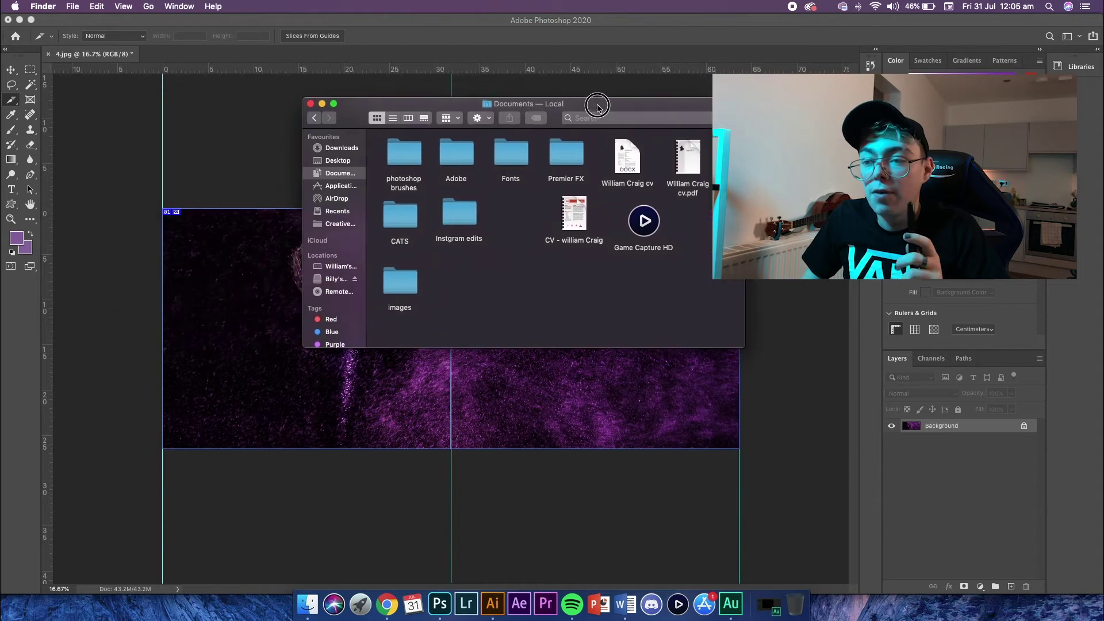
click(396, 290)
double_click(395, 290)
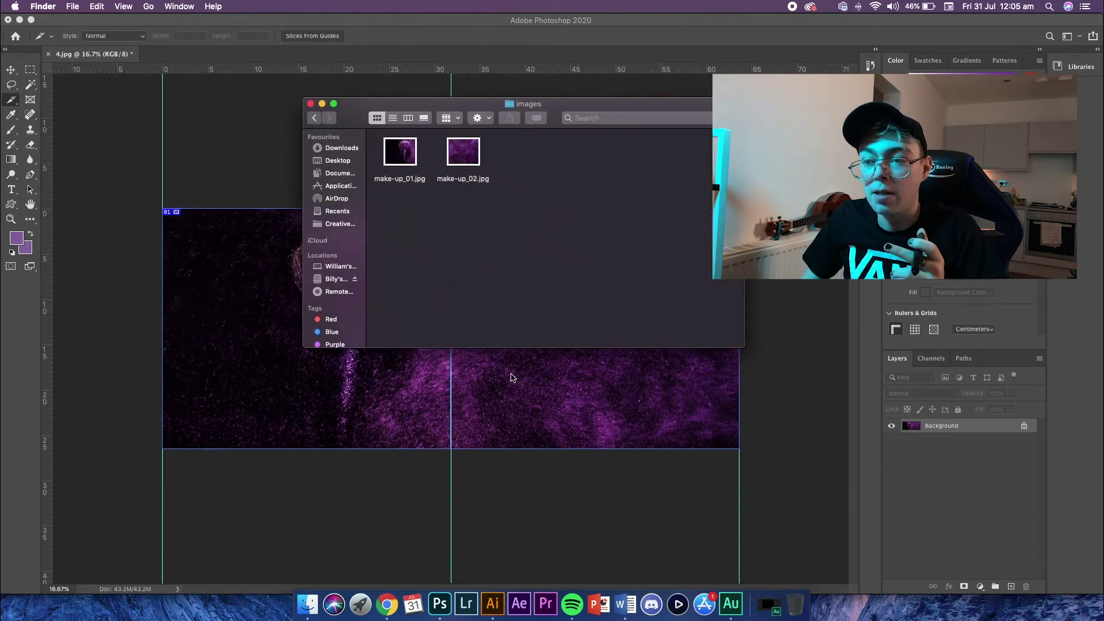
drag(551, 165, 369, 166)
click(468, 226)
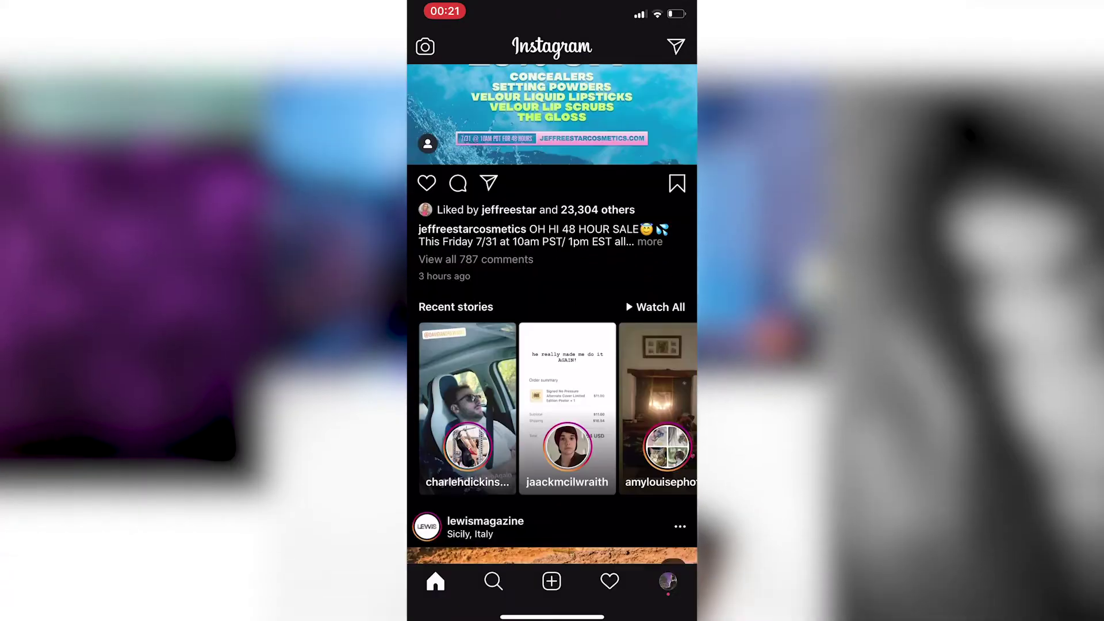
scroll(552, 311, down, 10)
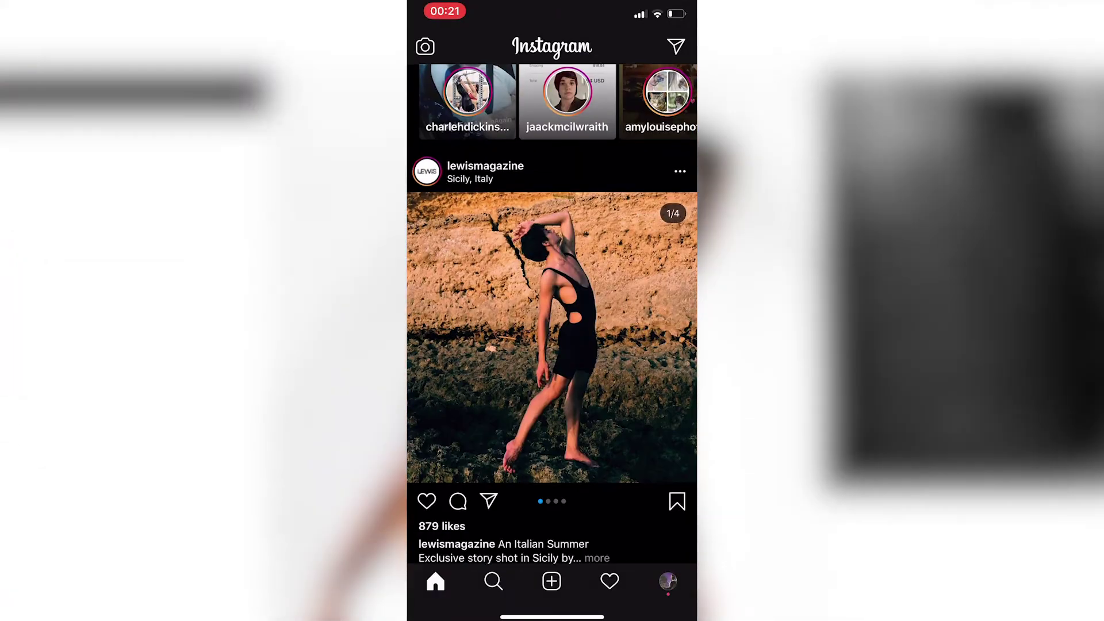
scroll(552, 310, down, 10)
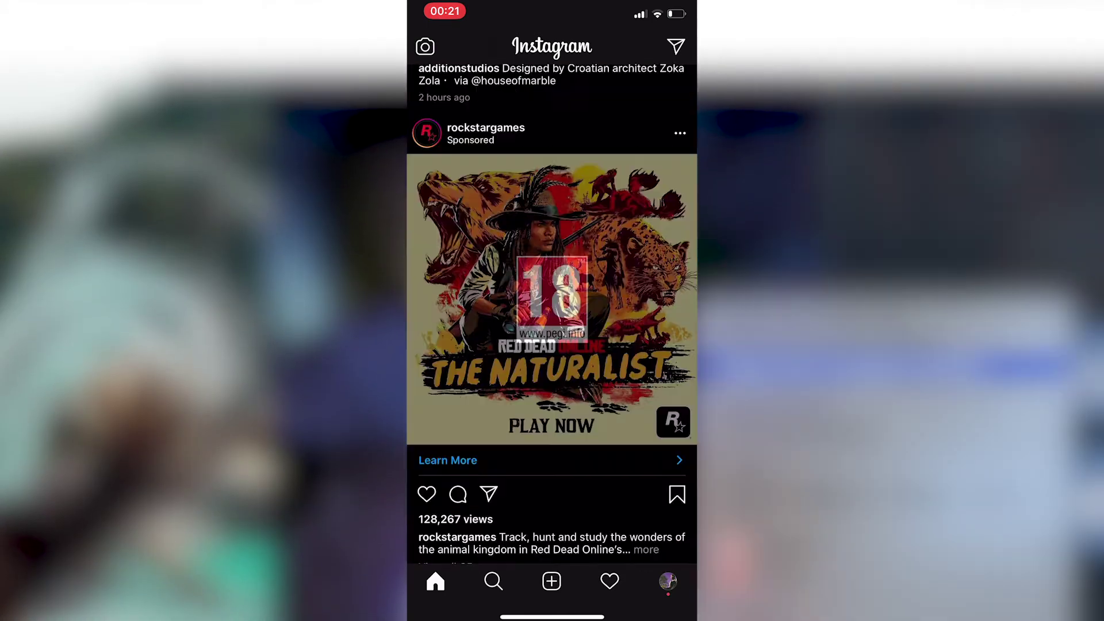
scroll(552, 310, up, 10)
scroll(552, 311, up, 10)
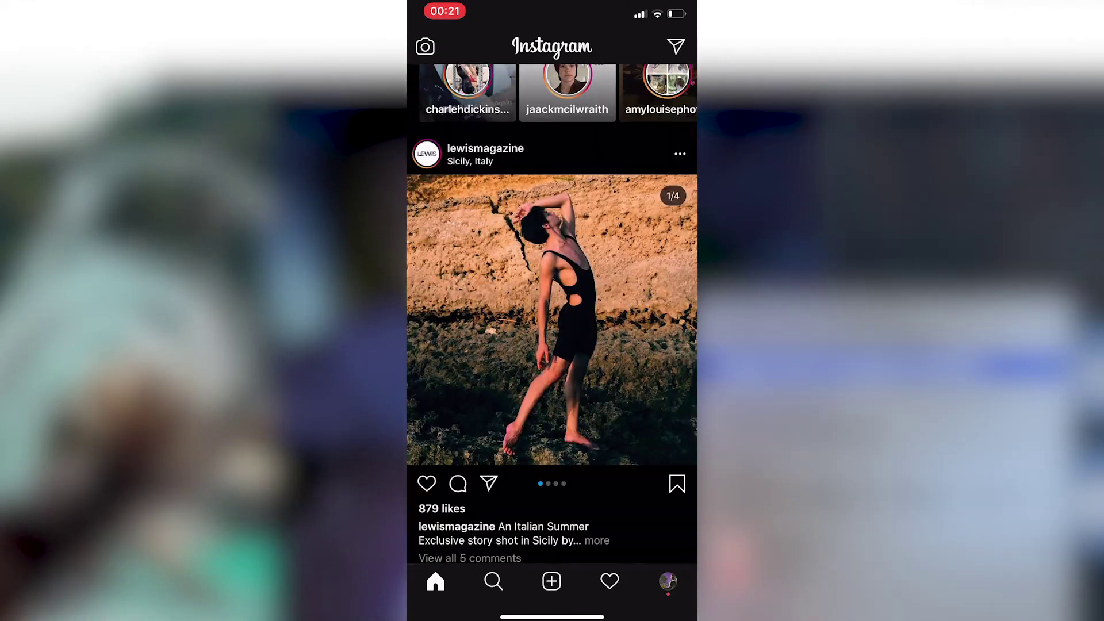
Step: Start a new Instagram post and select the two slices as multiple photos, brush half first and purple powder half second
click(551, 581)
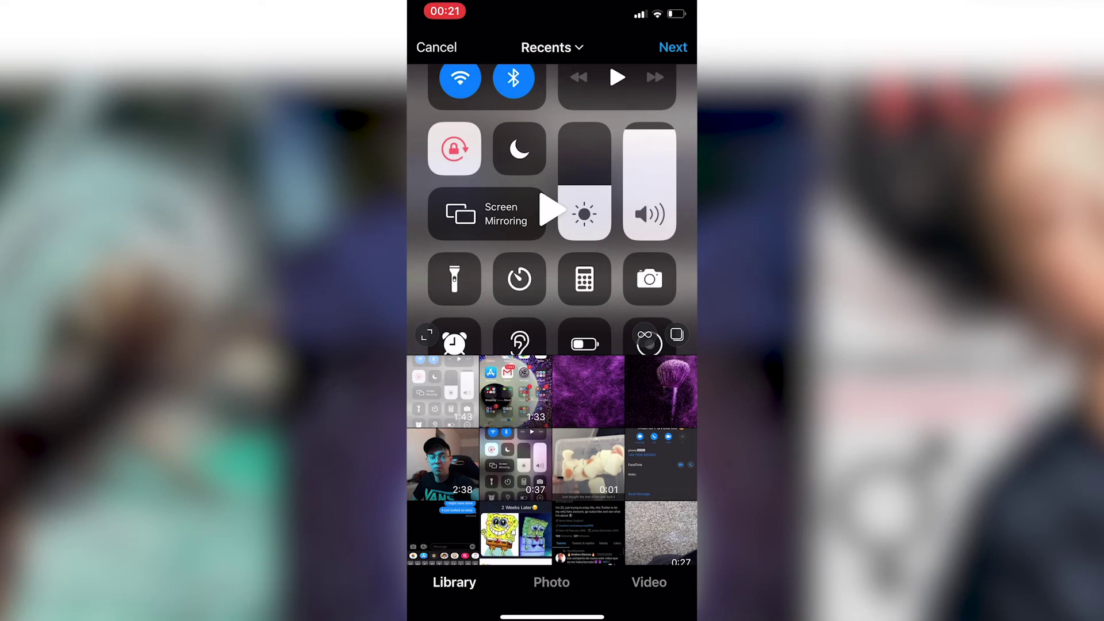
click(660, 392)
click(677, 335)
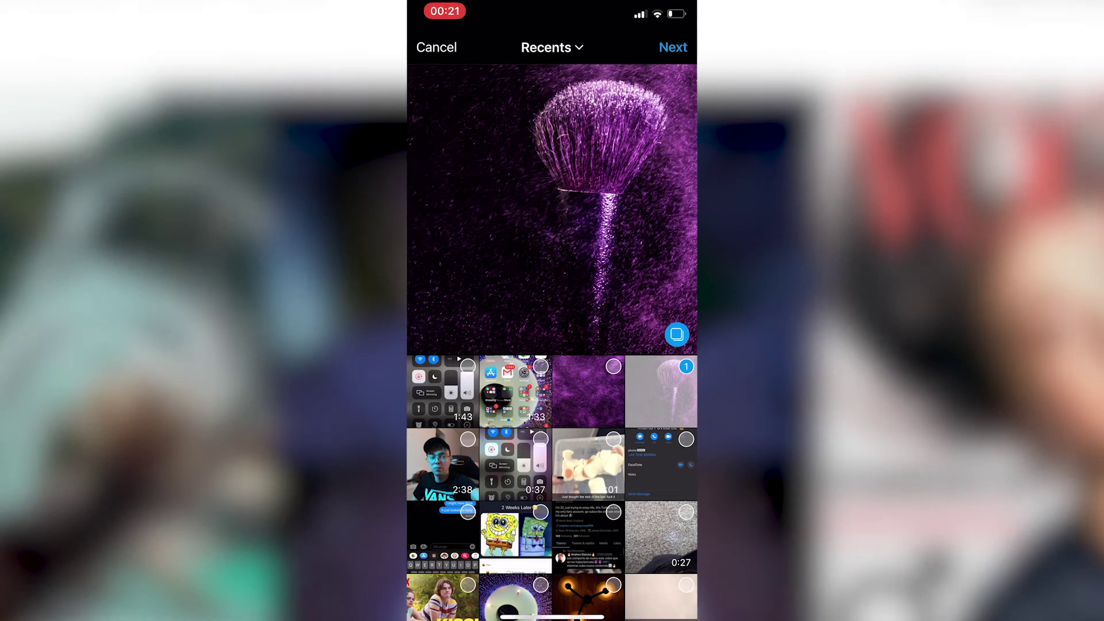
click(589, 392)
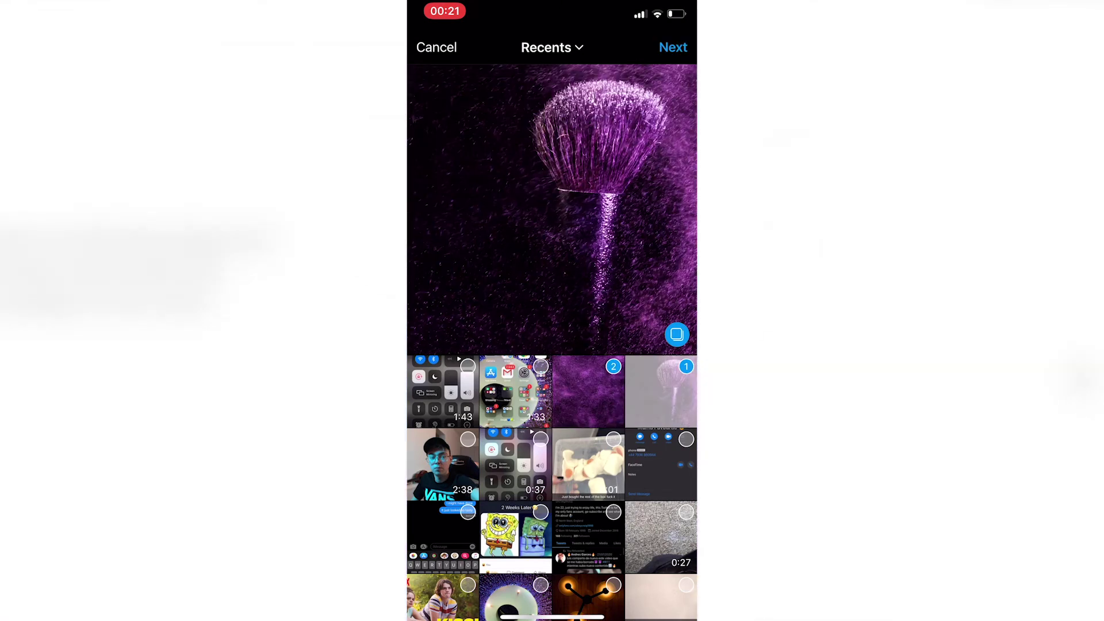
Step: Try to reposition the brush photo inside the square crop of the post preview
scroll(552, 209, down, 3)
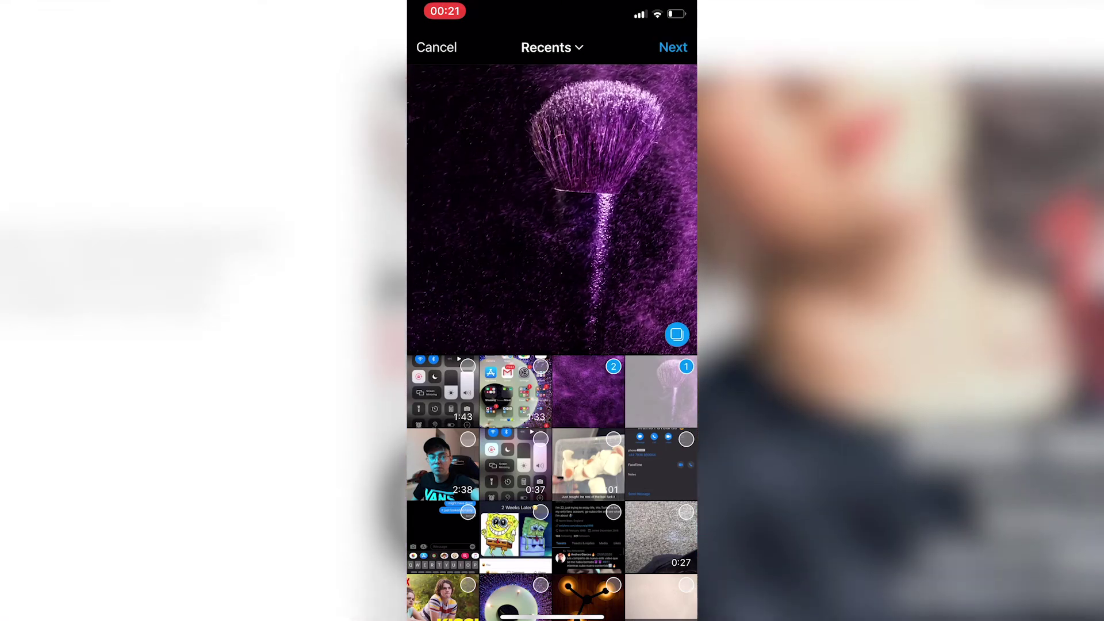
scroll(552, 210, down, 2)
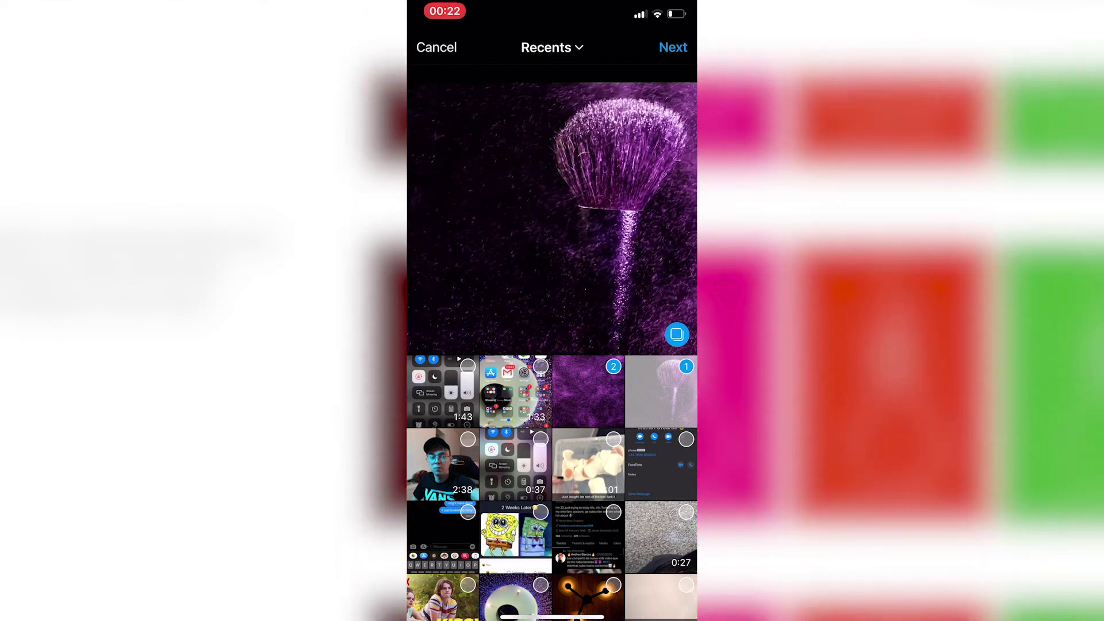
scroll(552, 209, down, 2)
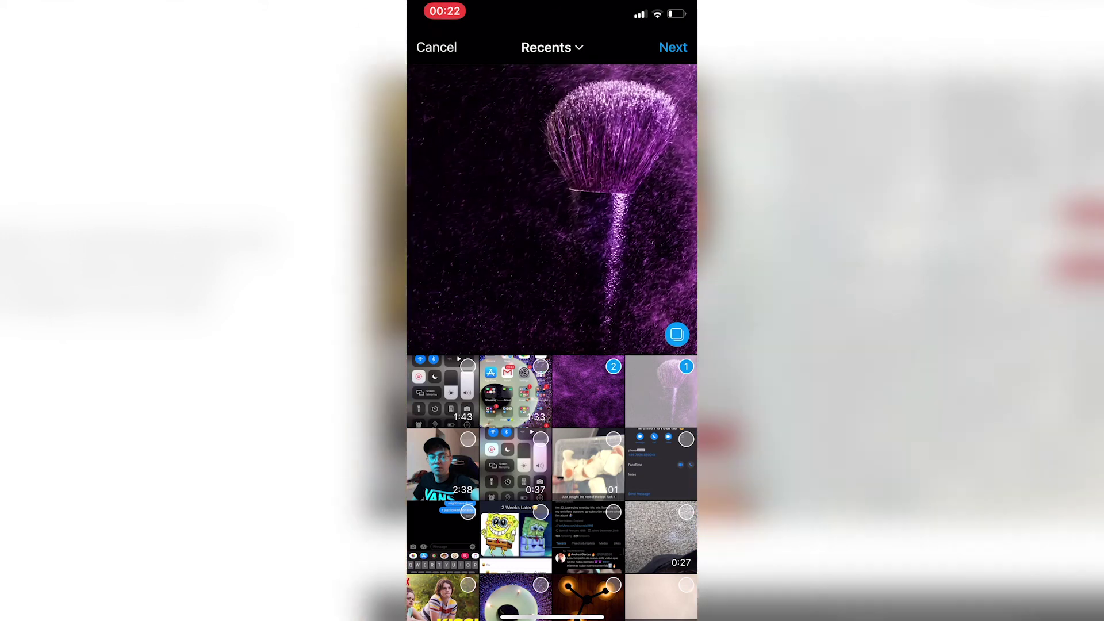
scroll(552, 210, down, 2)
Step: Deselect both photos, turn off multiple selection and show the brush photo at its full uncropped aspect ratio
click(588, 391)
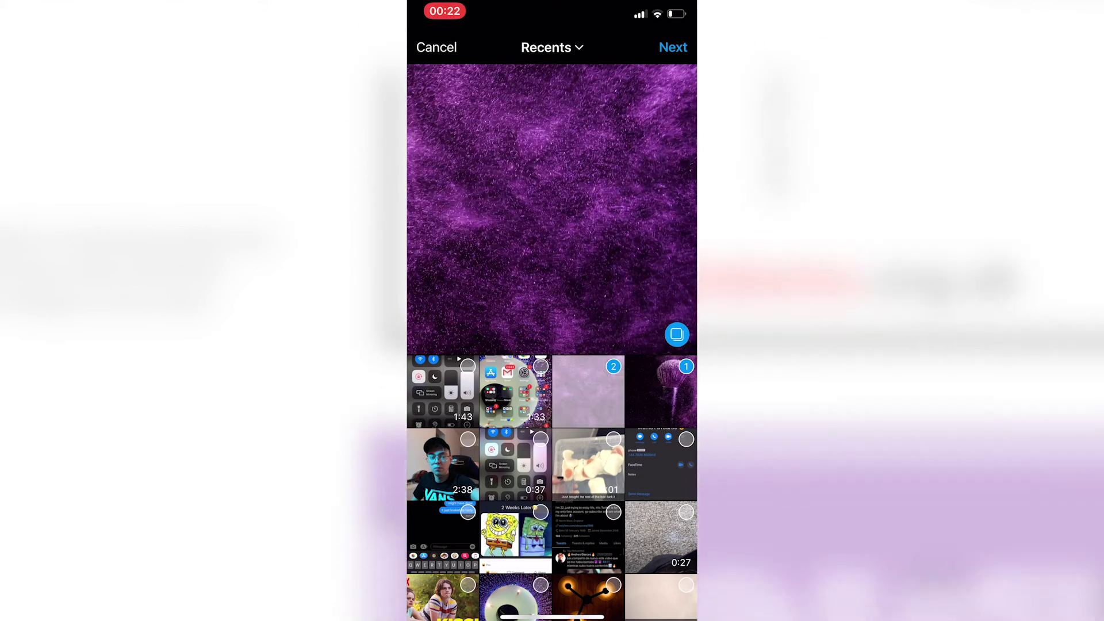
click(661, 391)
click(588, 391)
click(588, 392)
click(661, 391)
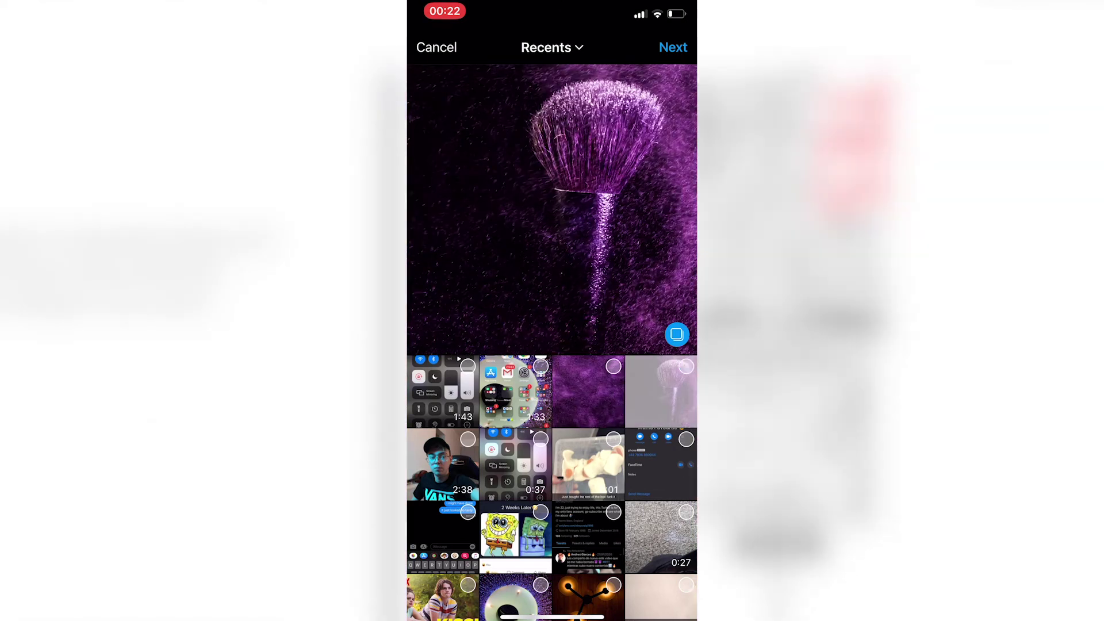
click(677, 334)
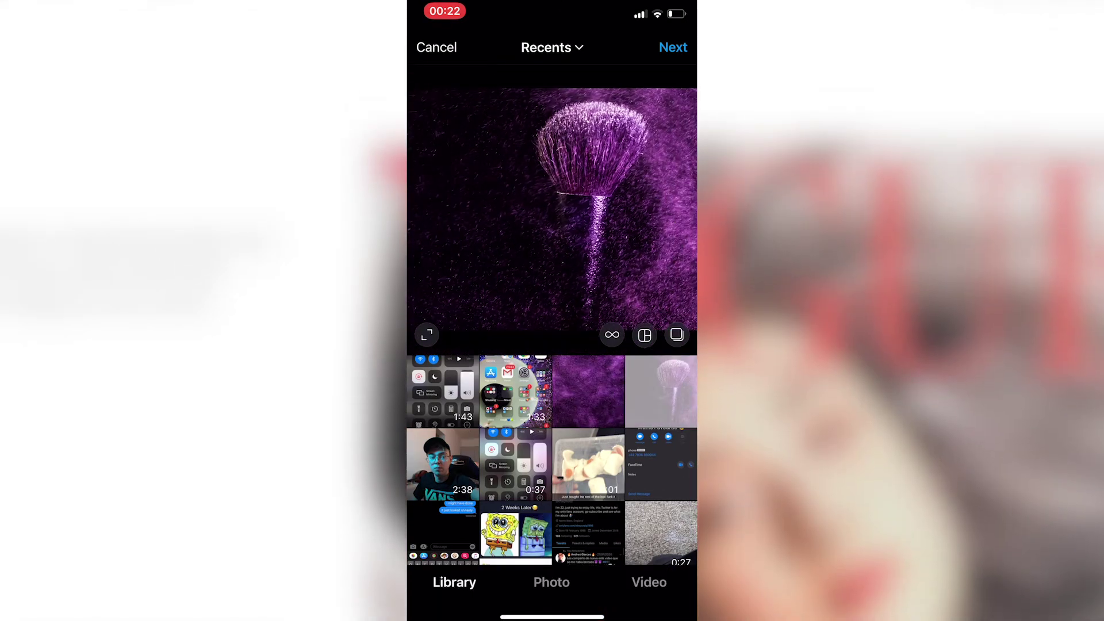
Step: Select both photos again as an uncropped carousel, brush half first, and continue with the Normal filter to the caption entry
click(676, 334)
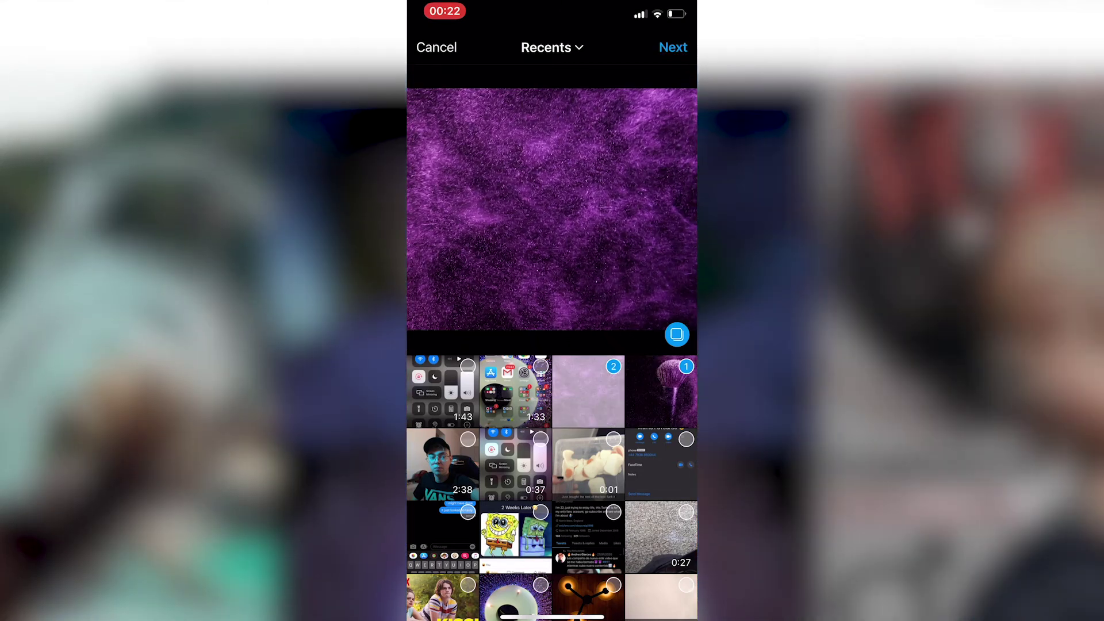
click(673, 47)
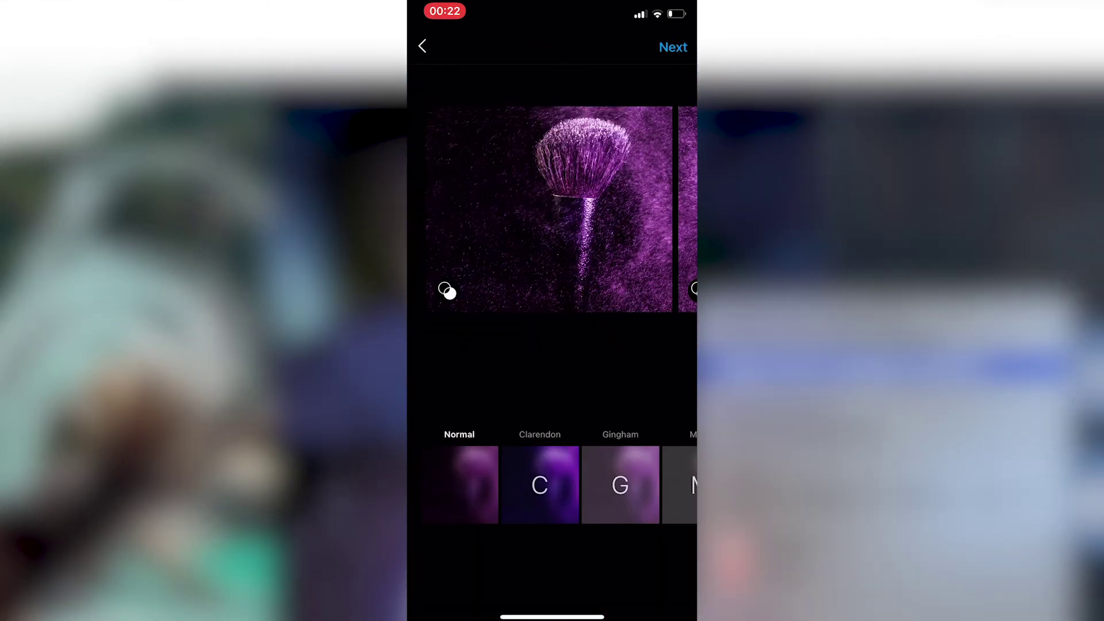
click(673, 47)
click(495, 92)
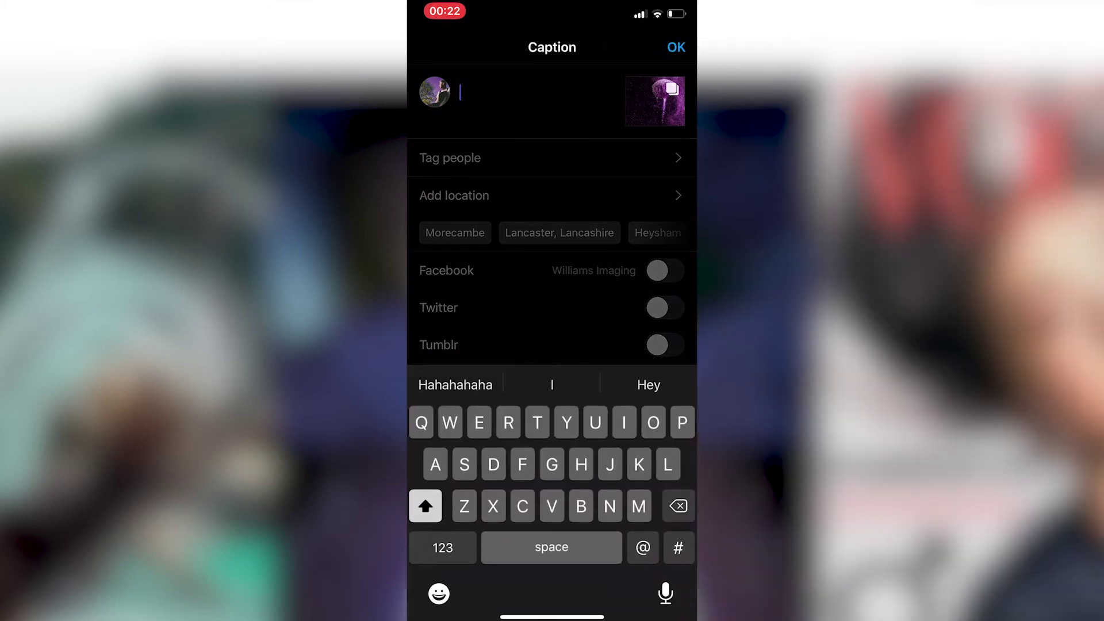
Step: Caption the carousel post "Throwback to my proudest image 😚" and confirm the caption
text(Throwback to my pr)
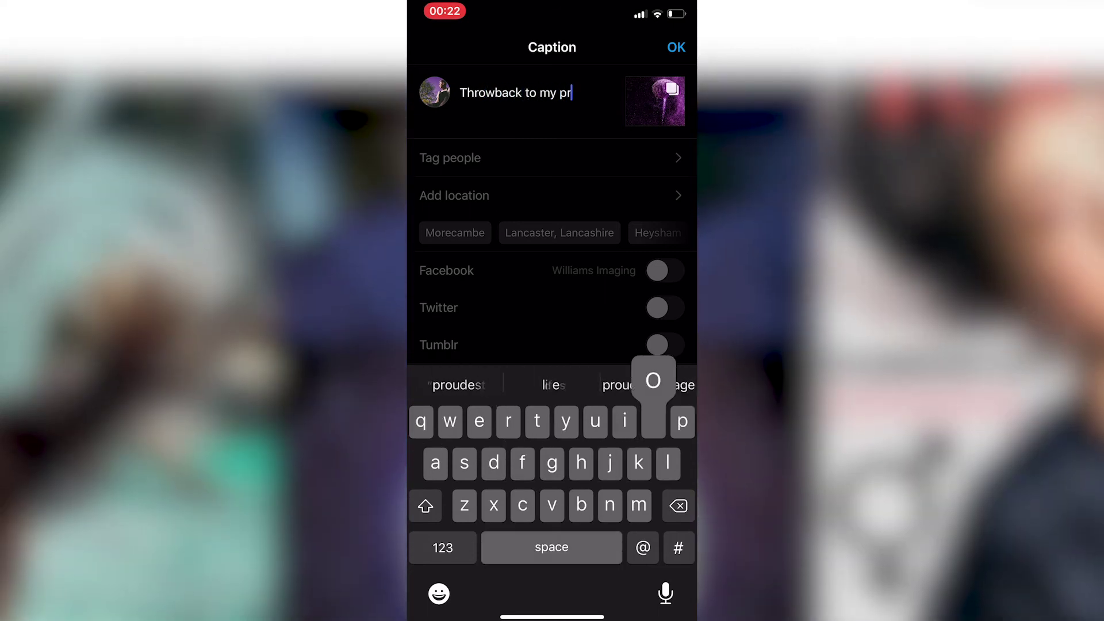
text(oudest image)
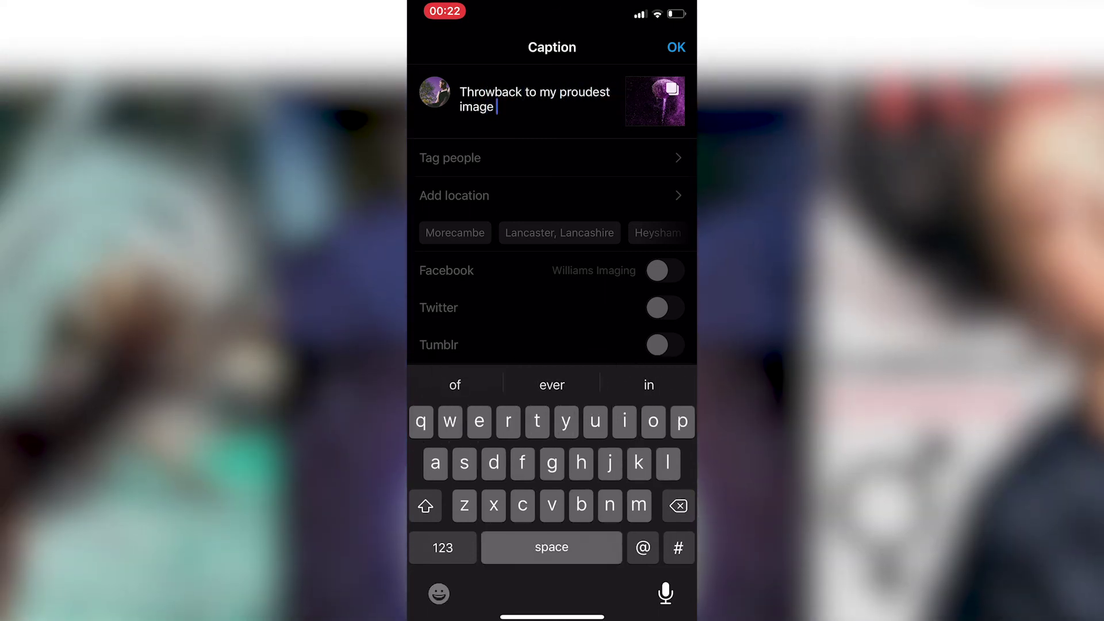
click(439, 593)
text(😚)
click(438, 597)
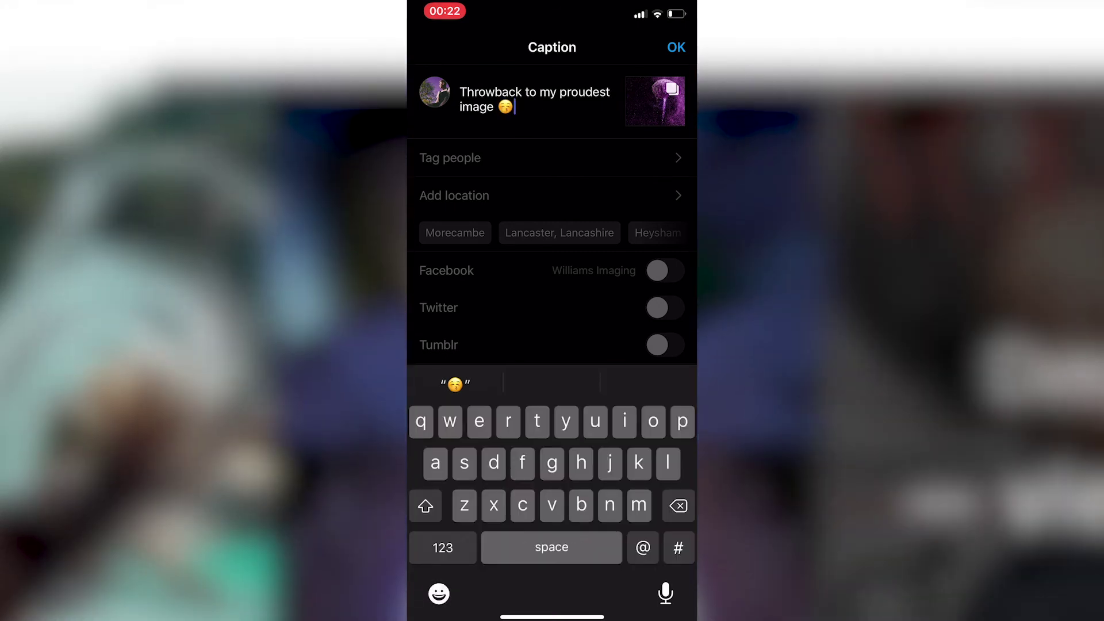
click(676, 47)
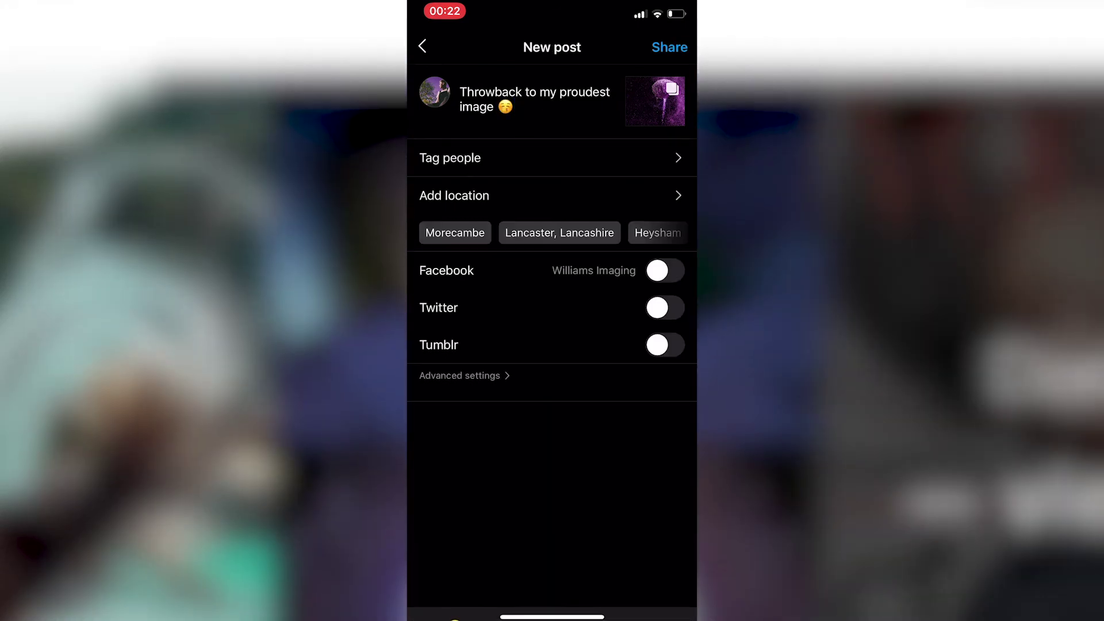
Step: Share the two-photo carousel post and decline the App Store rating request to view it in the feed
click(670, 47)
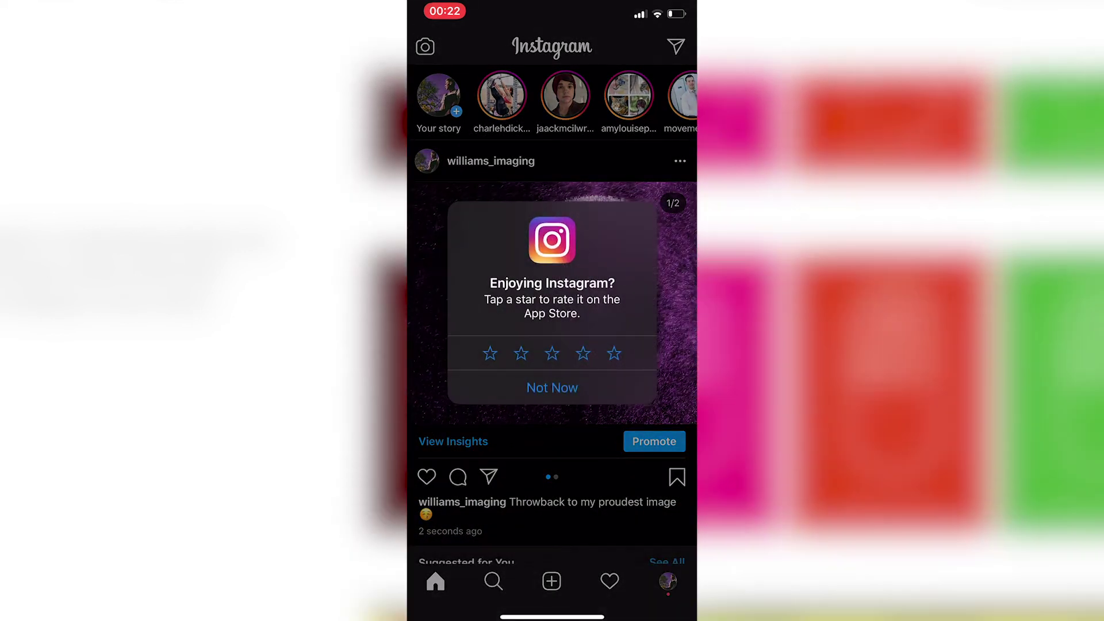
click(552, 388)
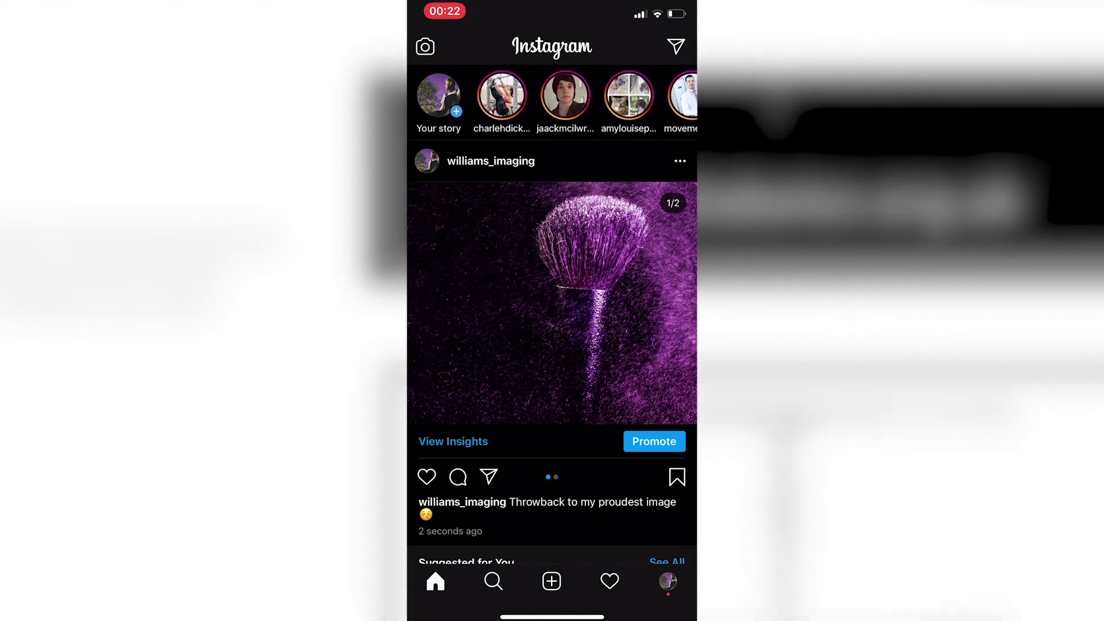
mouse_move(633, 305)
mouse_down()
mouse_move(460, 305)
mouse_move(633, 305)
mouse_up()
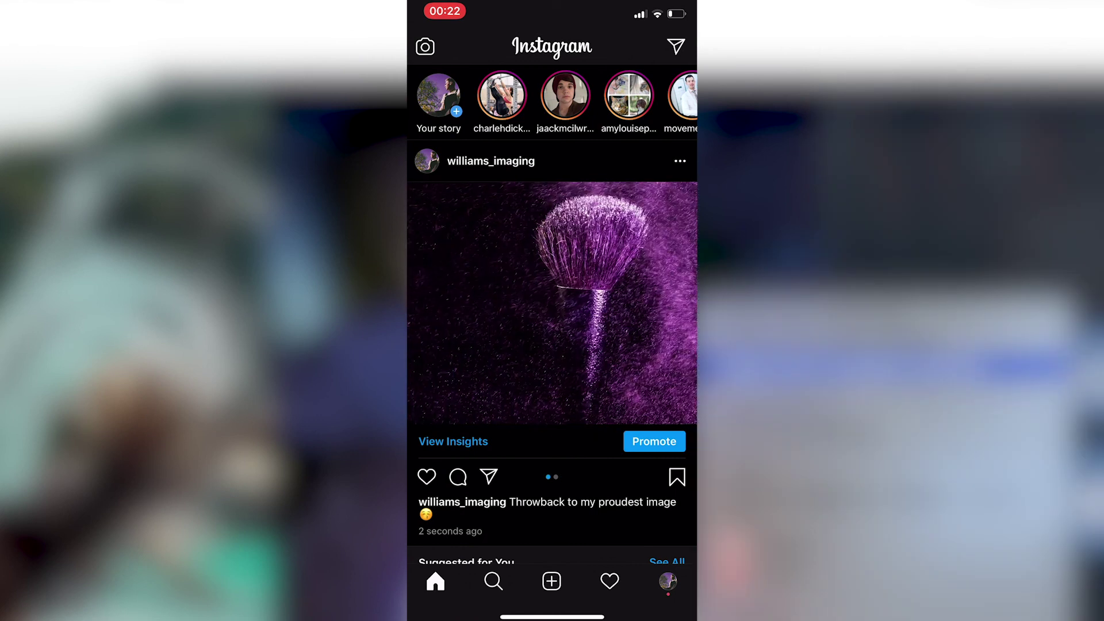